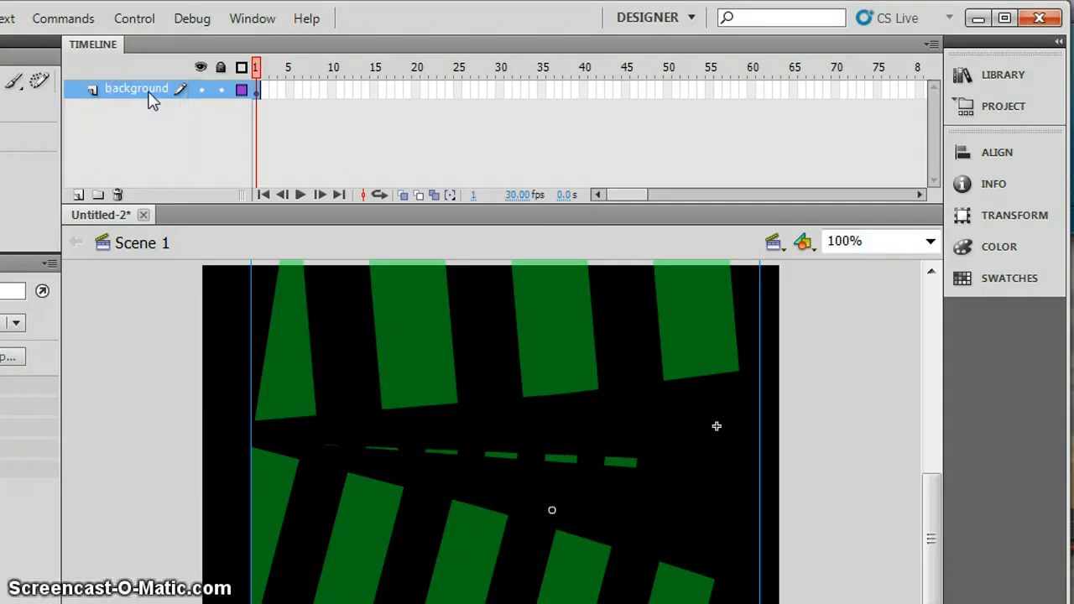
# Test the movie to preview the green striped background animation, and close the preview.
pyautogui.doubleClick(144, 90)
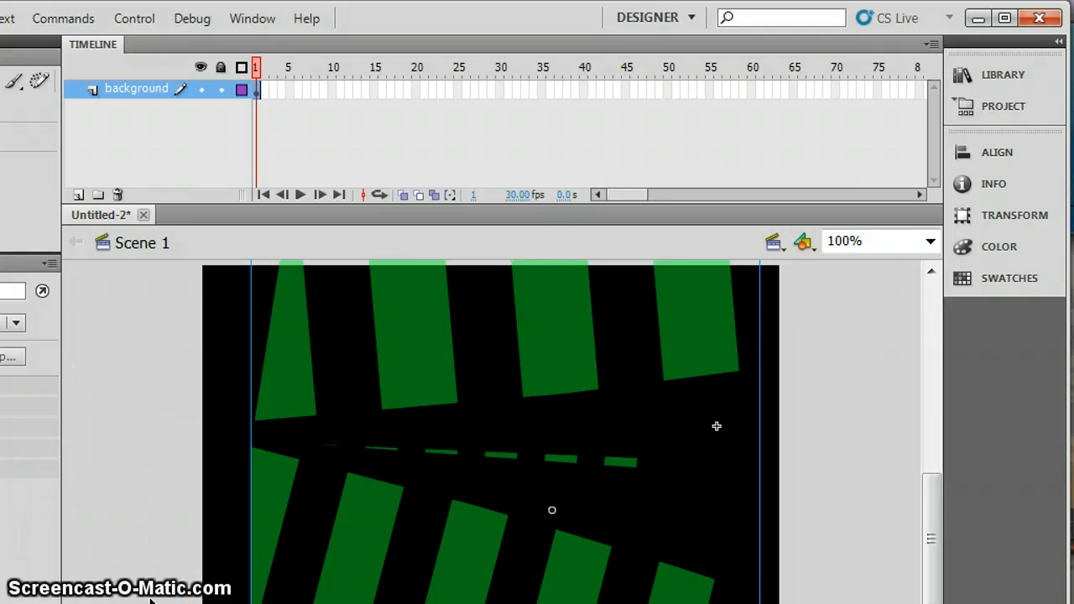
pyautogui.hotkey('ctrl', 'Return')
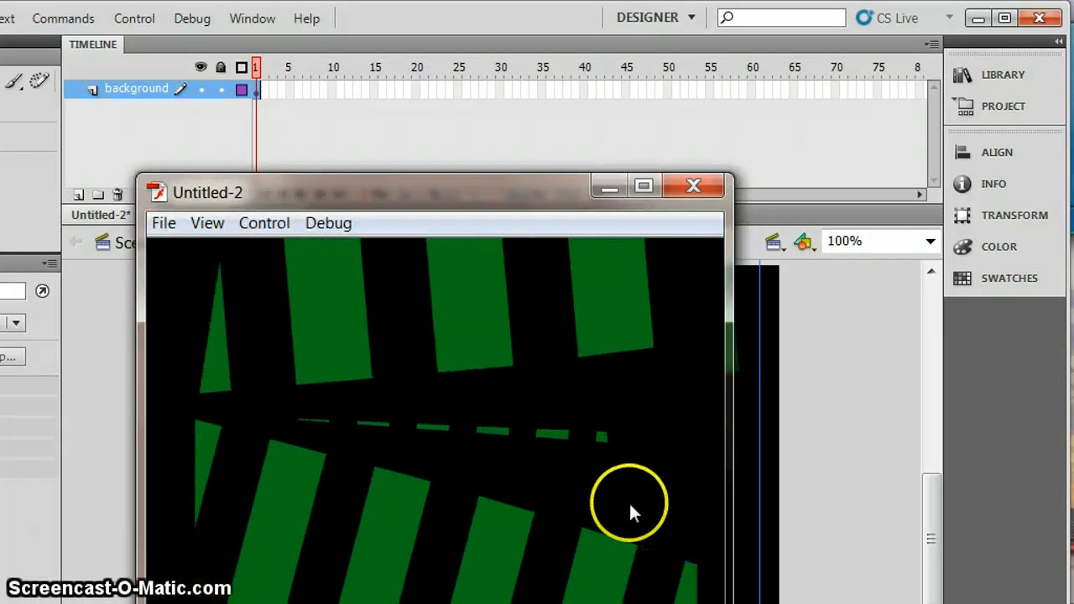
pyautogui.click(696, 185)
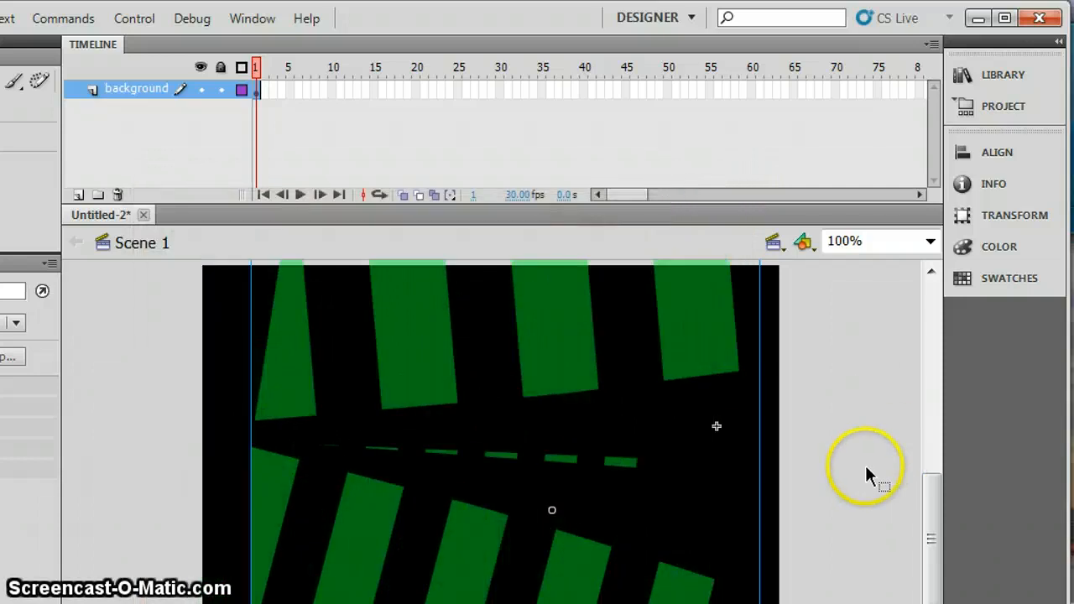
# Open the gBackGround symbol from the GreenBackground library folder in its own editing view.
pyautogui.click(990, 75)
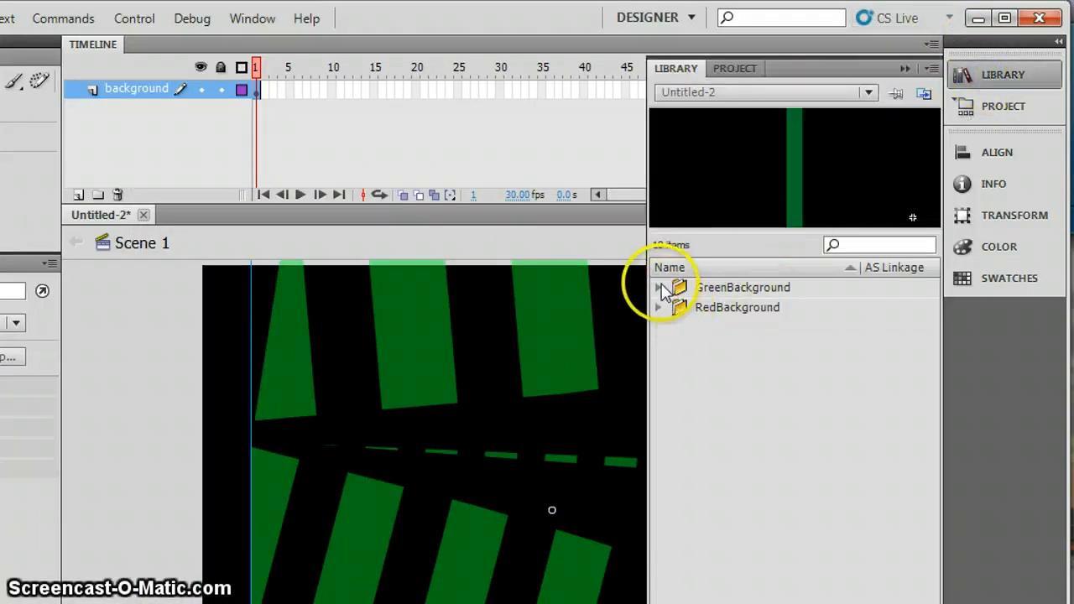
pyautogui.click(660, 289)
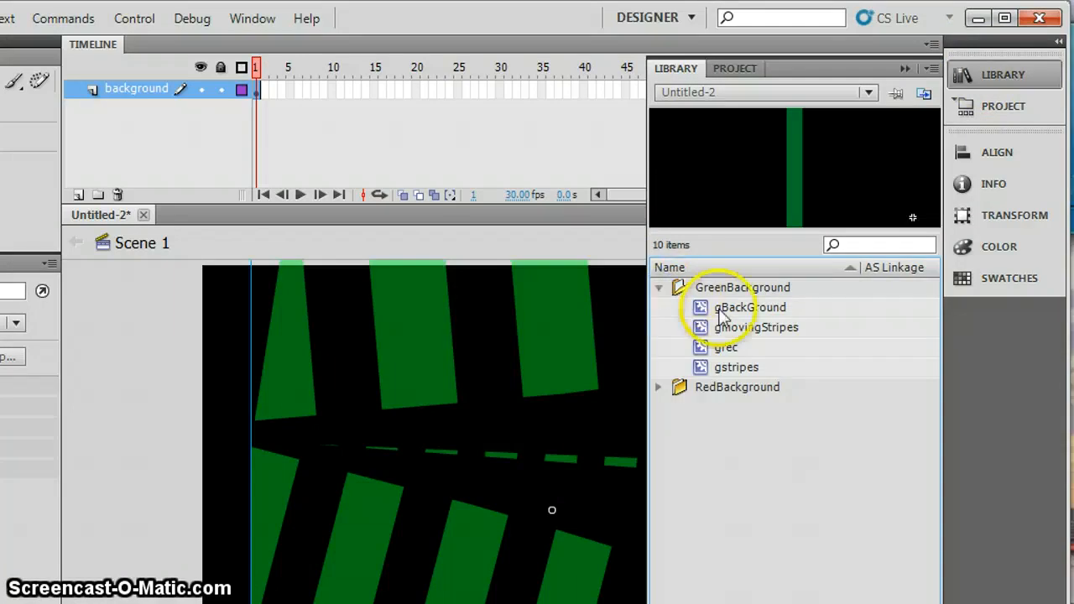
pyautogui.click(761, 315)
pyautogui.doubleClick(761, 312)
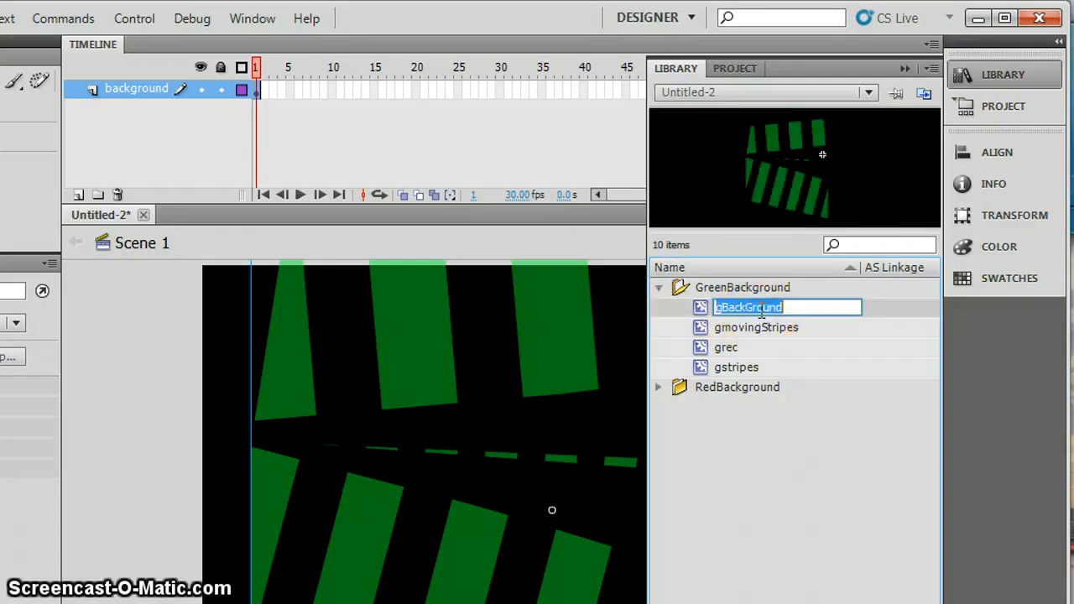
pyautogui.doubleClick(701, 307)
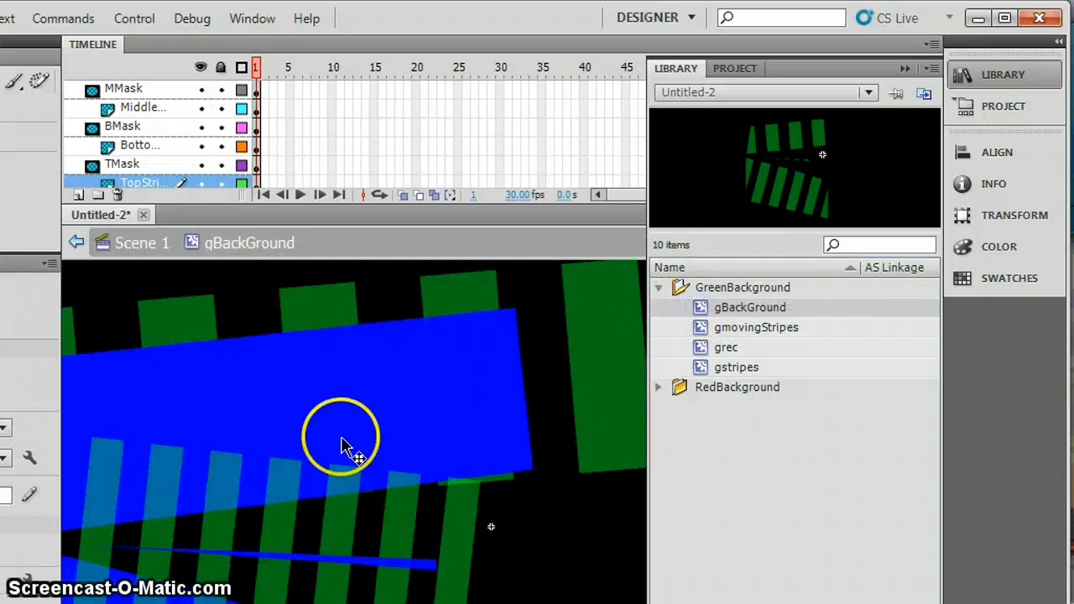
pyautogui.click(904, 69)
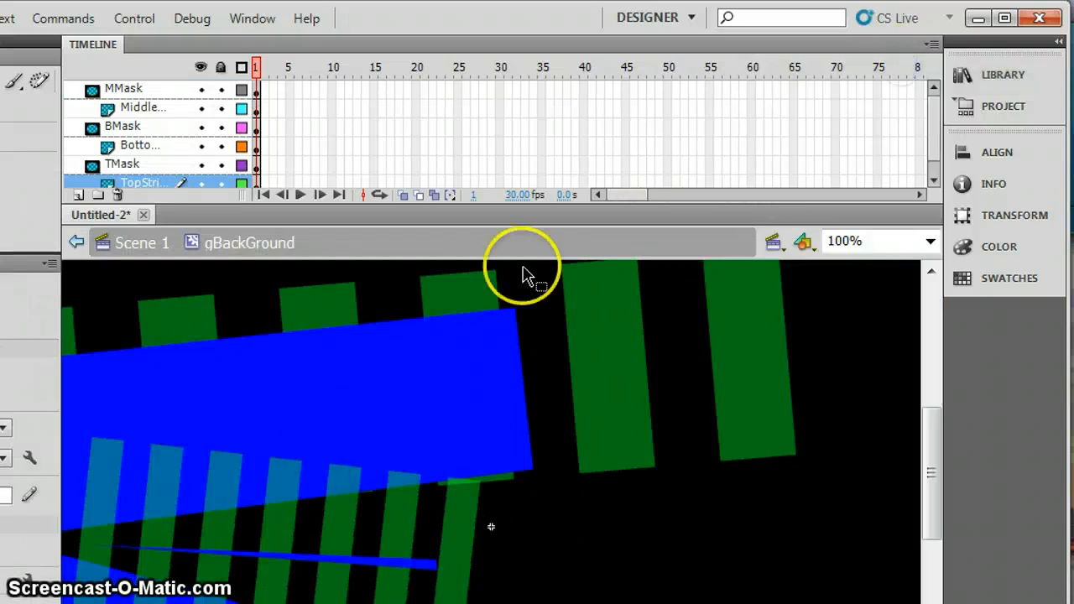
# View the gBackGround masks and stripes at 50% zoom, and test the movie again to compare.
pyautogui.click(932, 244)
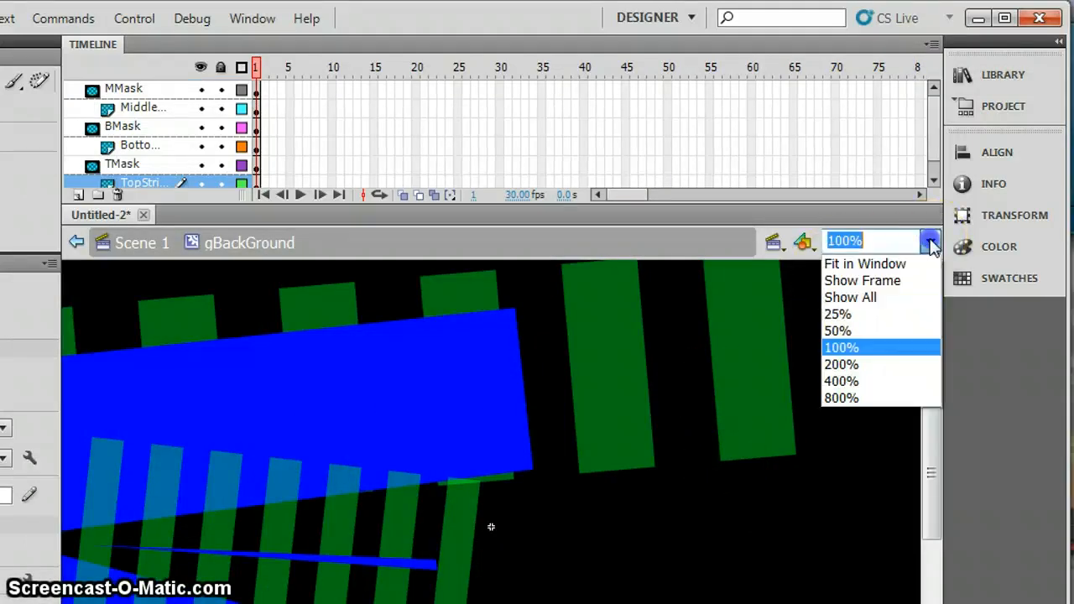
pyautogui.click(840, 333)
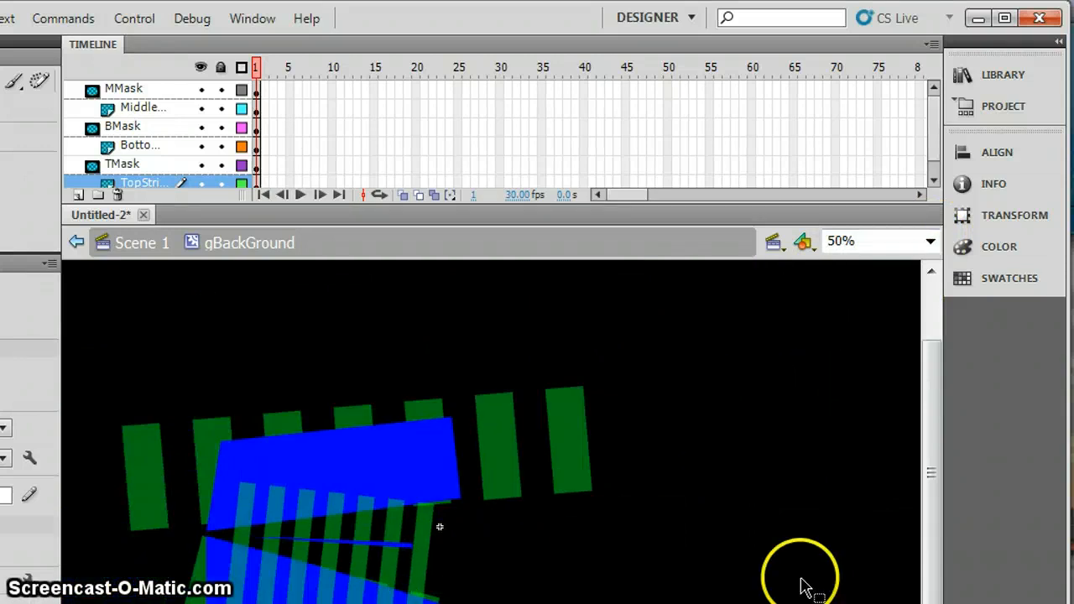
pyautogui.moveTo(932, 506); pyautogui.dragTo(932, 537)
pyautogui.click(305, 433)
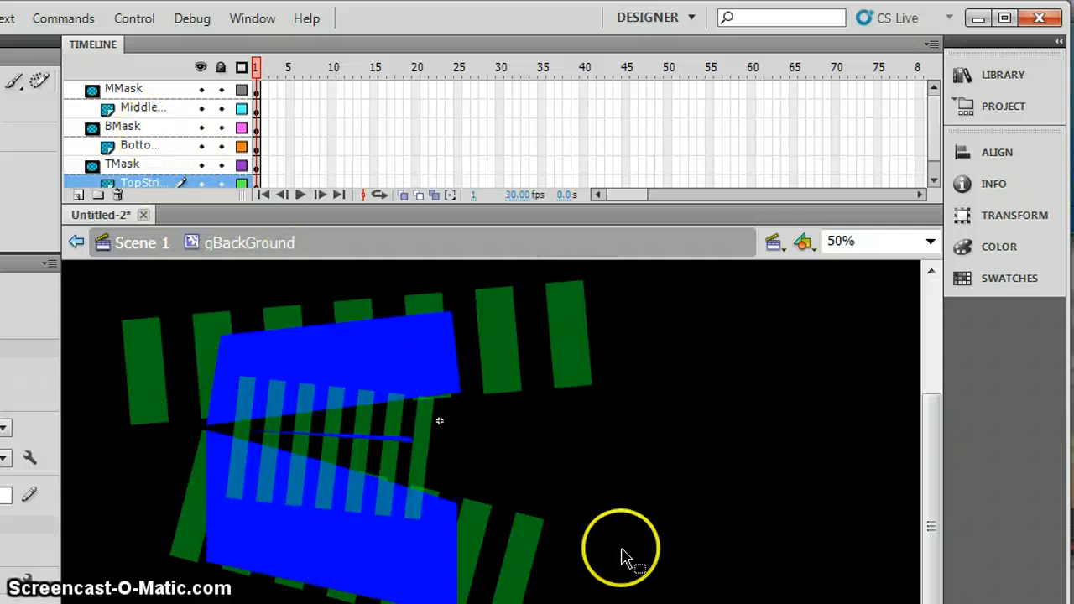
pyautogui.hotkey('ctrl', 'Return')
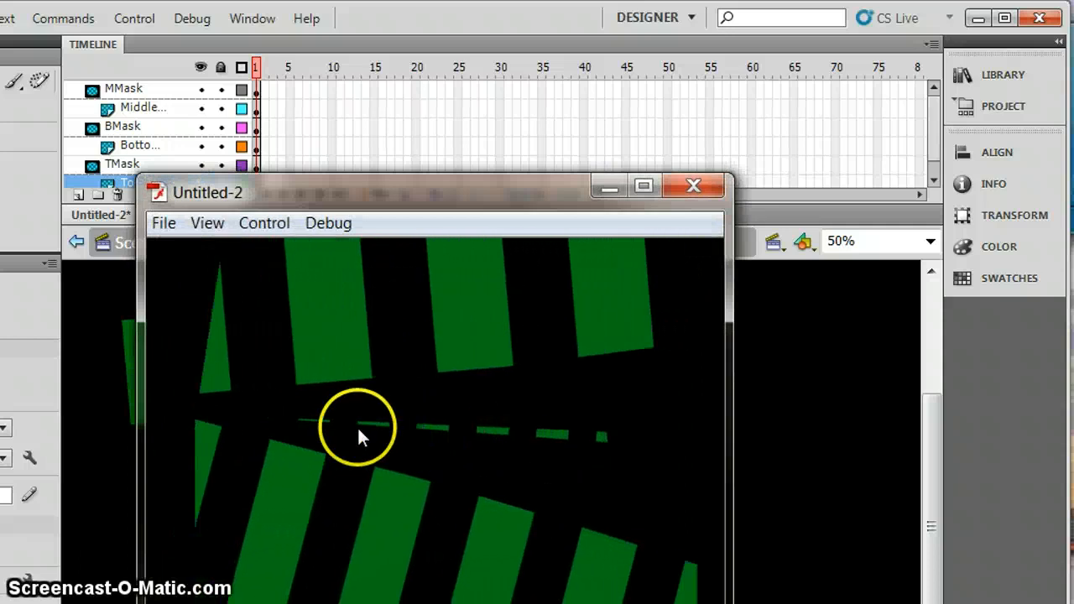
pyautogui.click(691, 186)
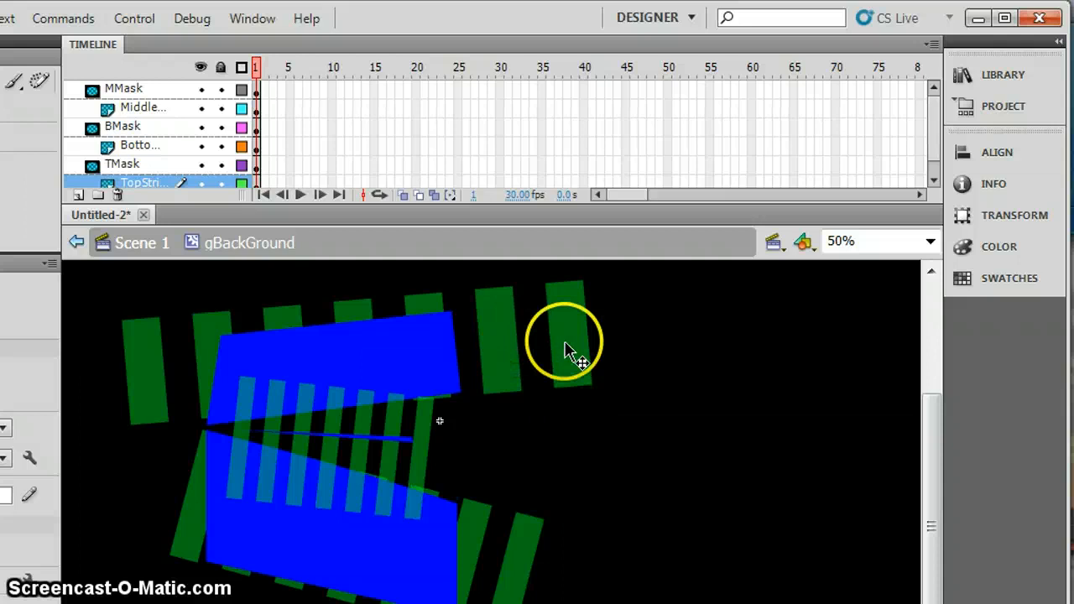
# Open the rrec symbol from the RedBackground library folder for editing.
pyautogui.click(966, 107)
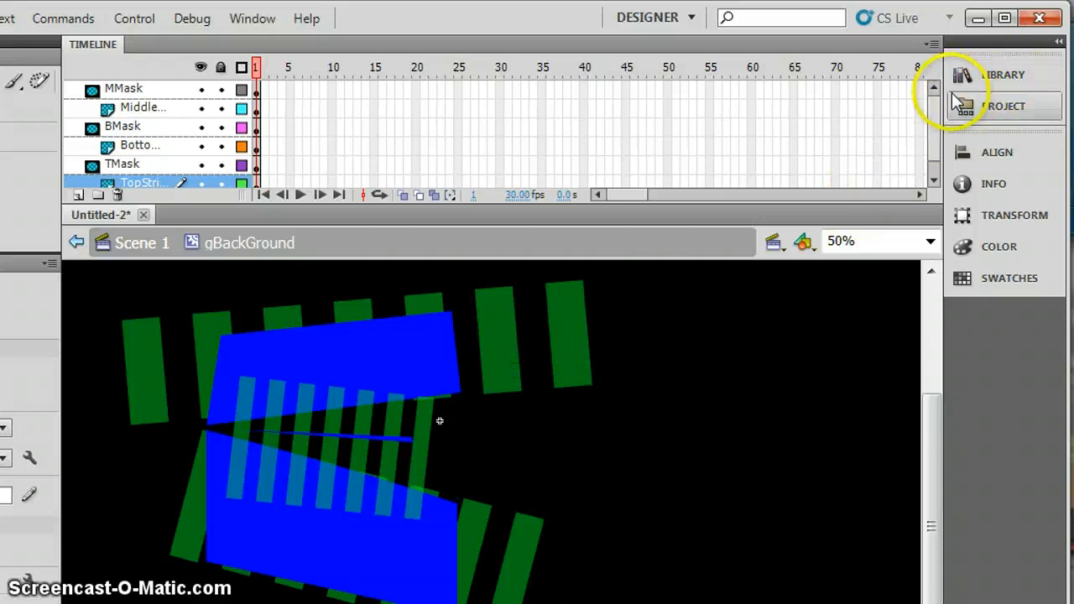
pyautogui.click(955, 75)
pyautogui.click(715, 287)
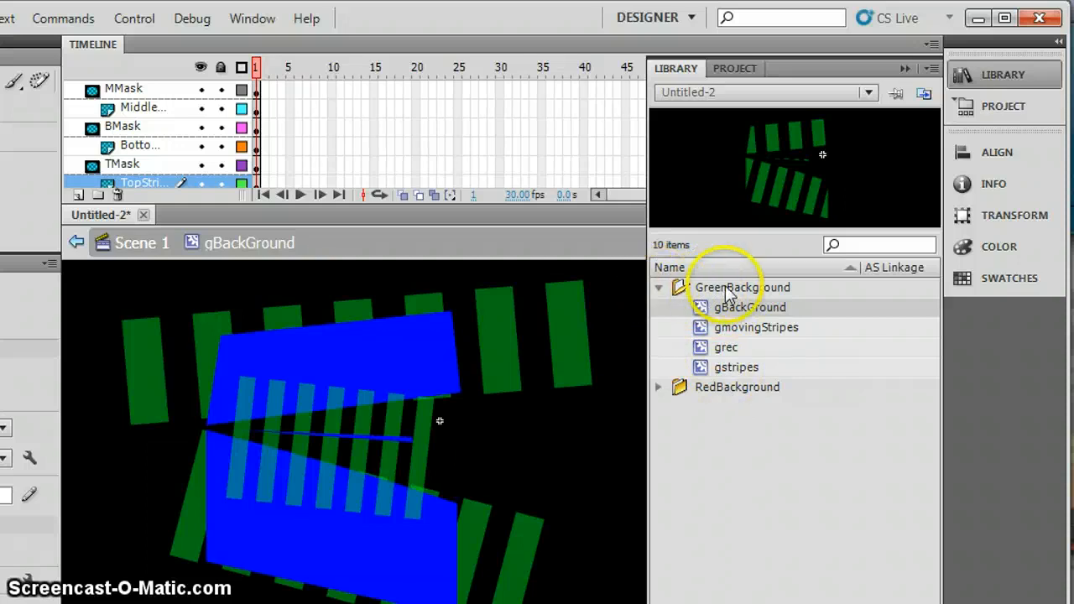
pyautogui.click(660, 288)
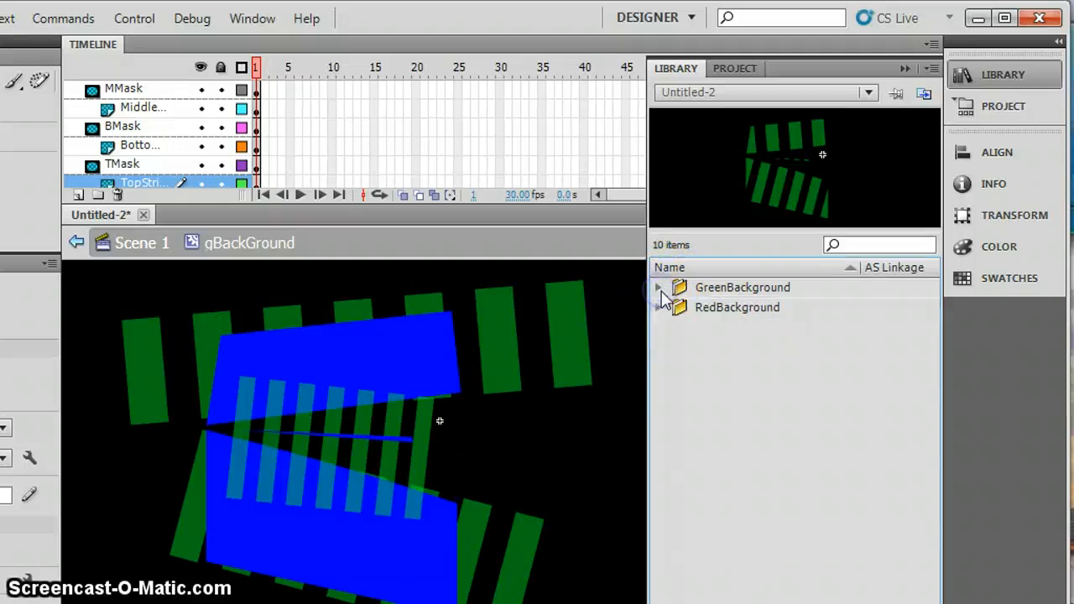
pyautogui.click(659, 309)
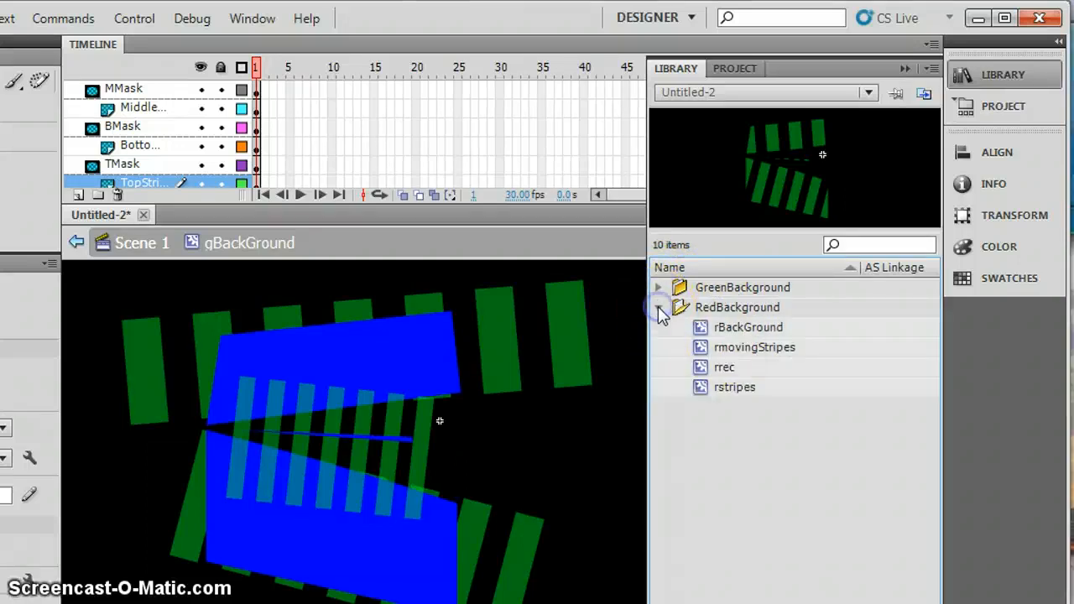
pyautogui.click(750, 328)
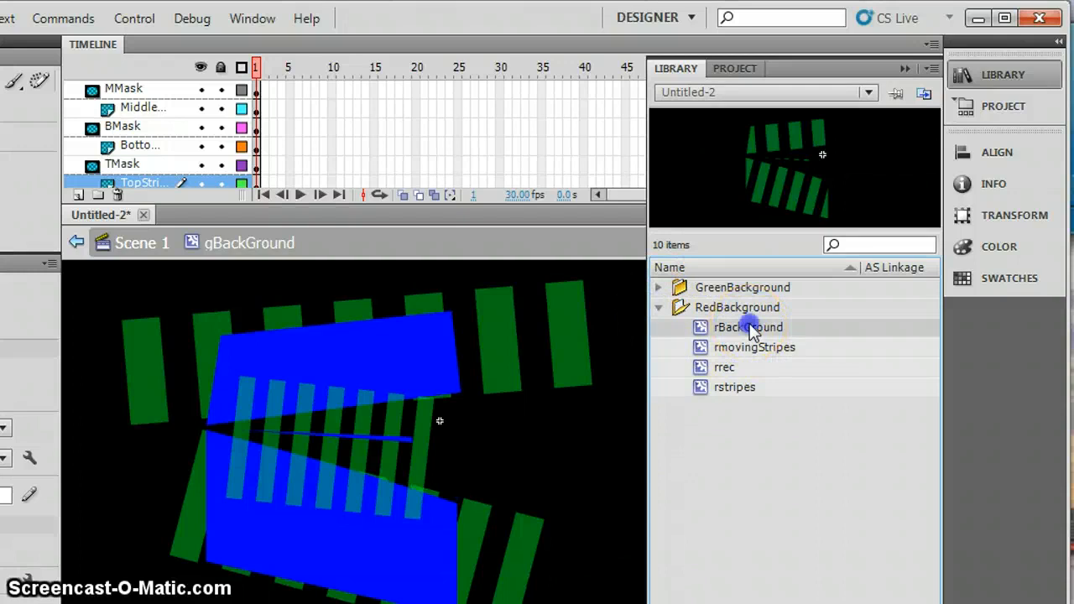
pyautogui.click(723, 375)
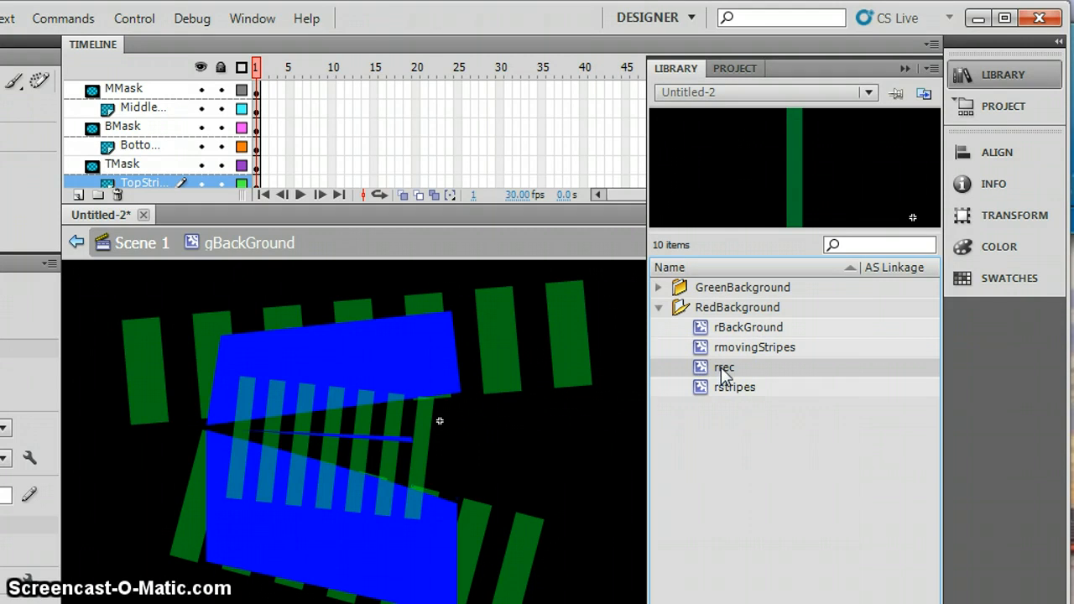
pyautogui.doubleClick(723, 375)
pyautogui.doubleClick(696, 372)
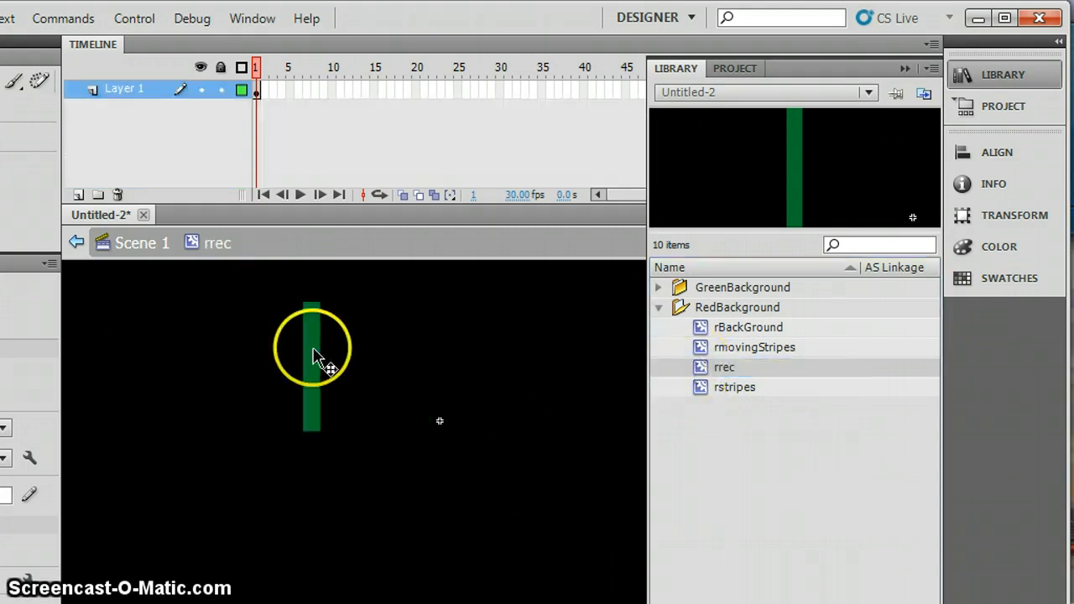
# Change the rrec rectangle's fill to #990000, reduce its alpha, and return to Scene 1.
pyautogui.click(314, 356)
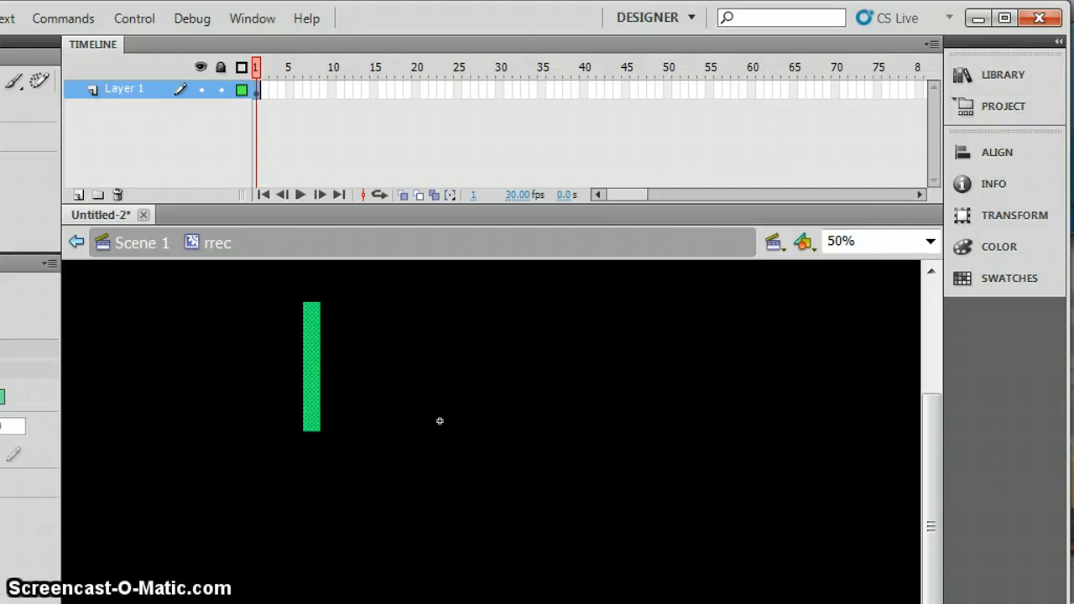
pyautogui.click(3, 397)
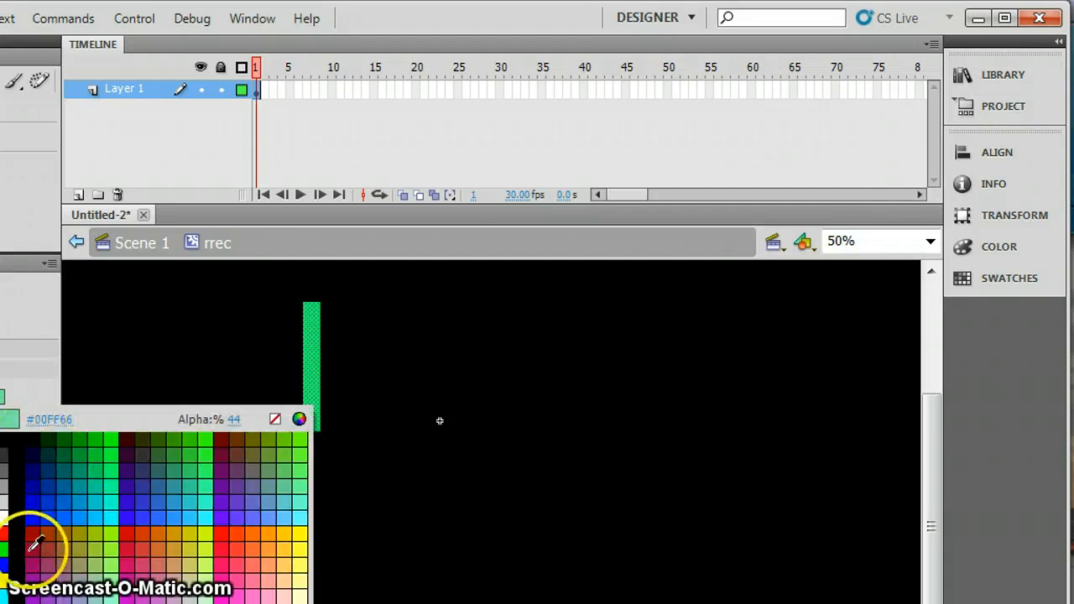
pyautogui.click(39, 526)
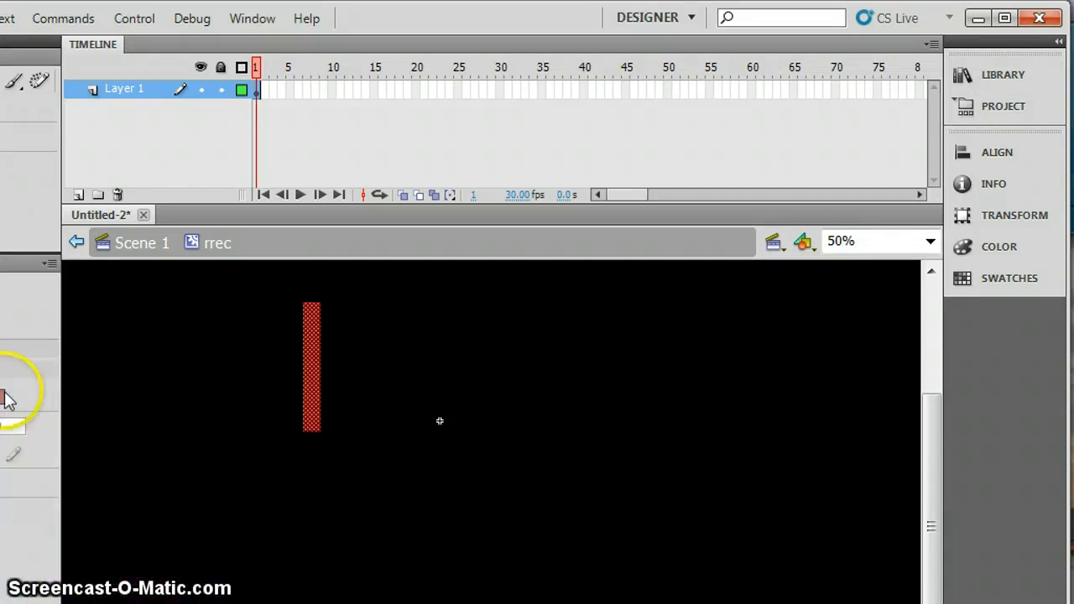
pyautogui.click(1, 397)
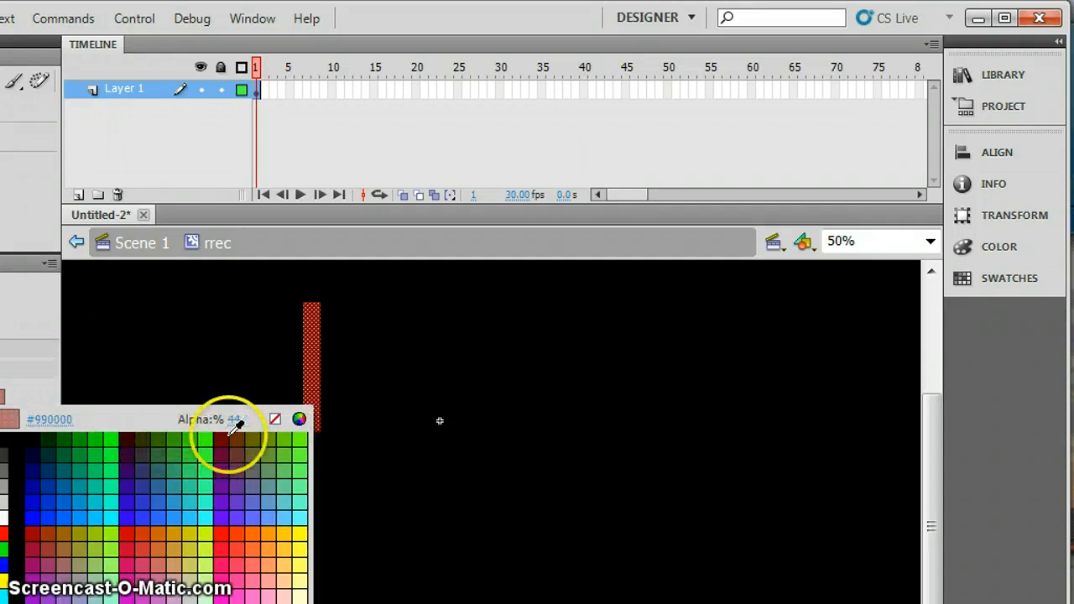
pyautogui.moveTo(238, 426); pyautogui.dragTo(212, 427)
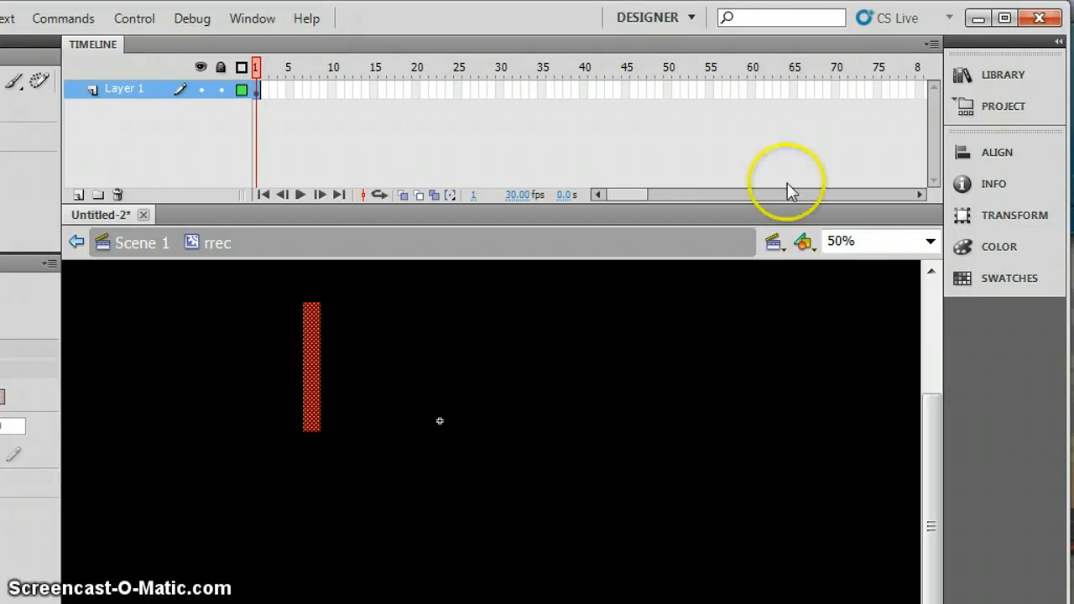
pyautogui.click(79, 242)
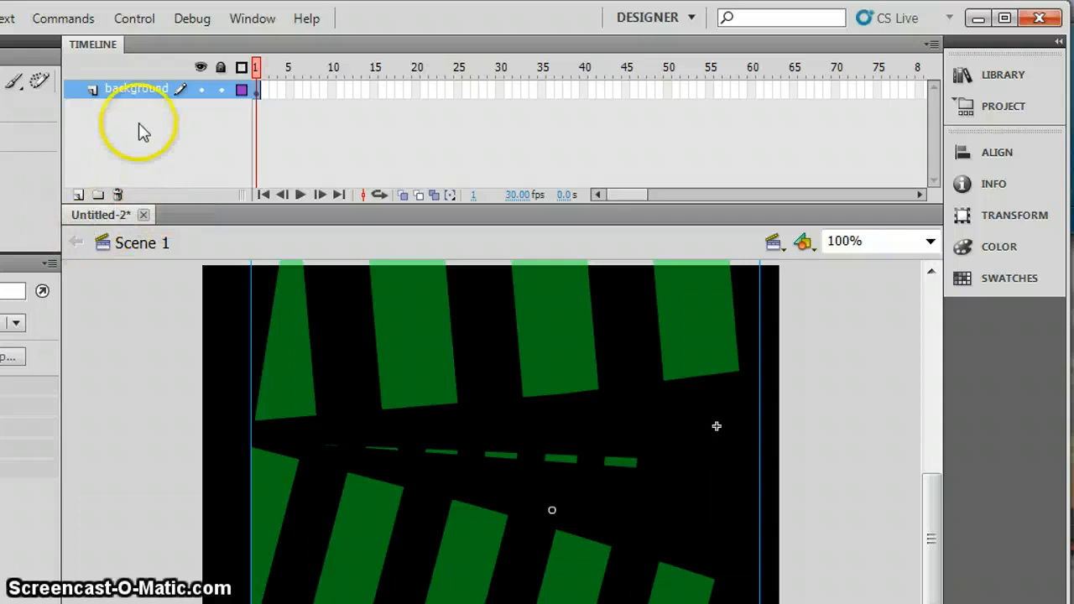
# Add a layer above the background layer and name it redback.
pyautogui.click(78, 194)
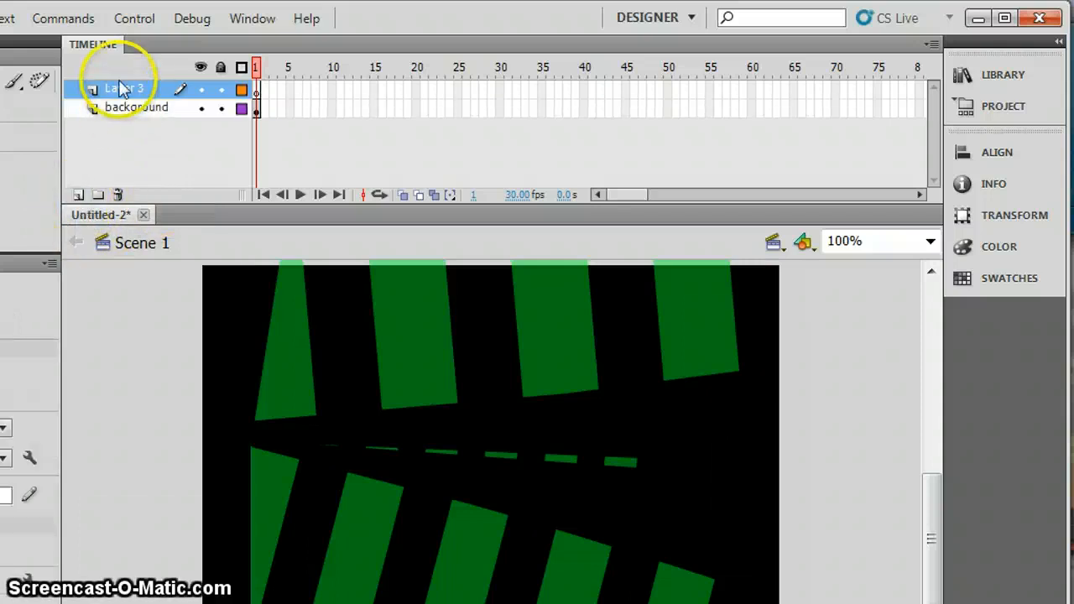
pyautogui.click(119, 92)
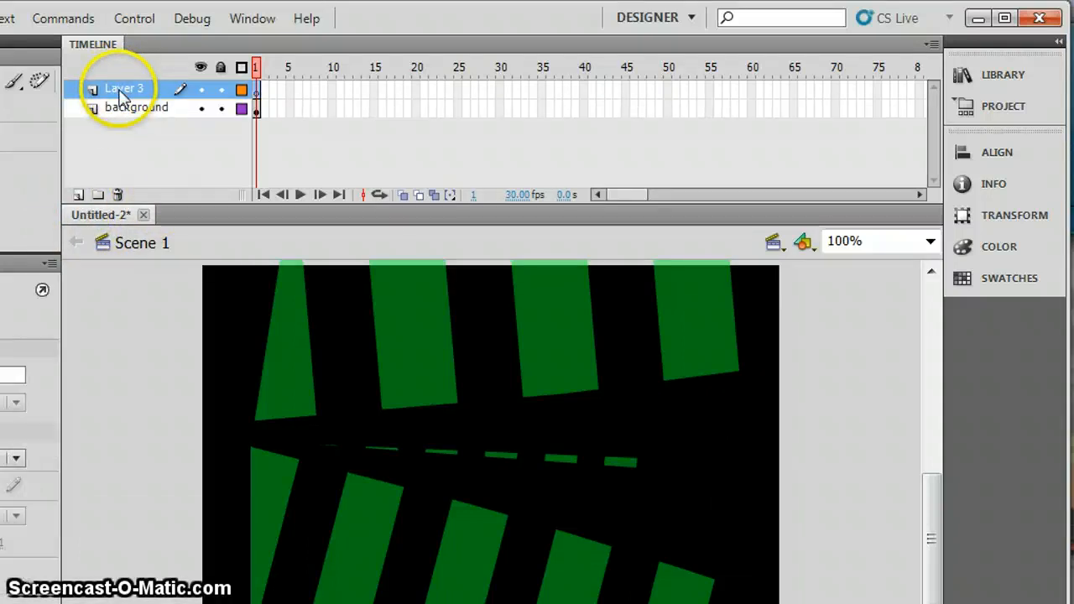
pyautogui.click(120, 94)
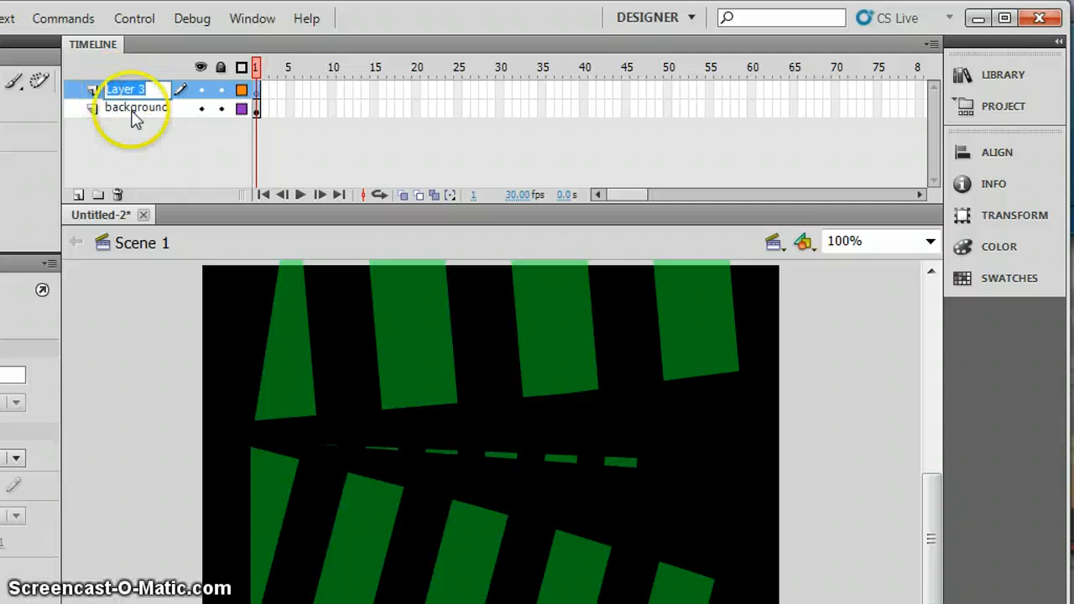
pyautogui.write('red')
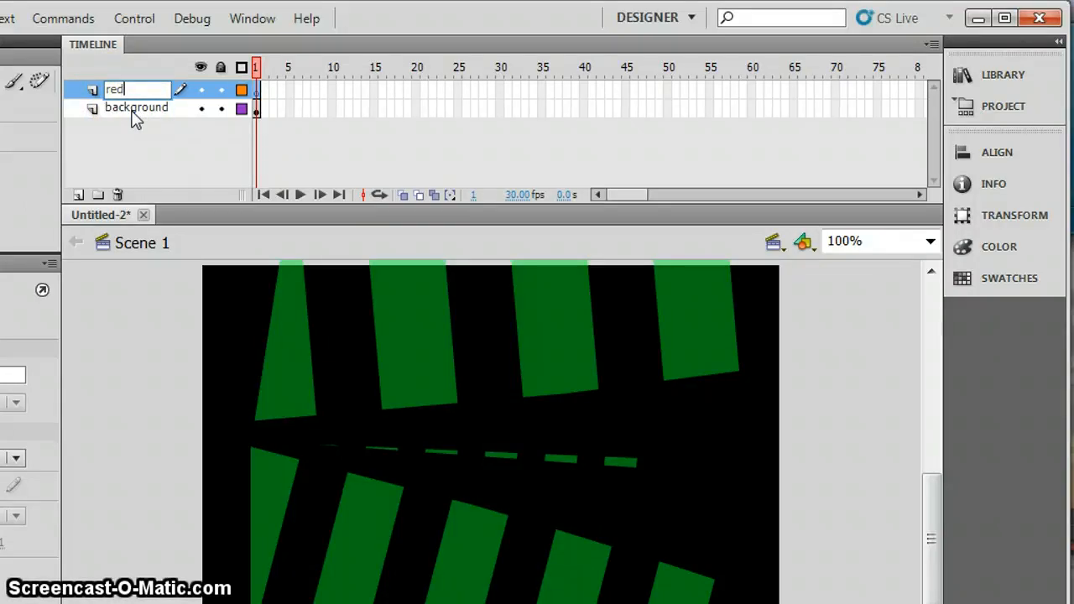
pyautogui.write('rack')
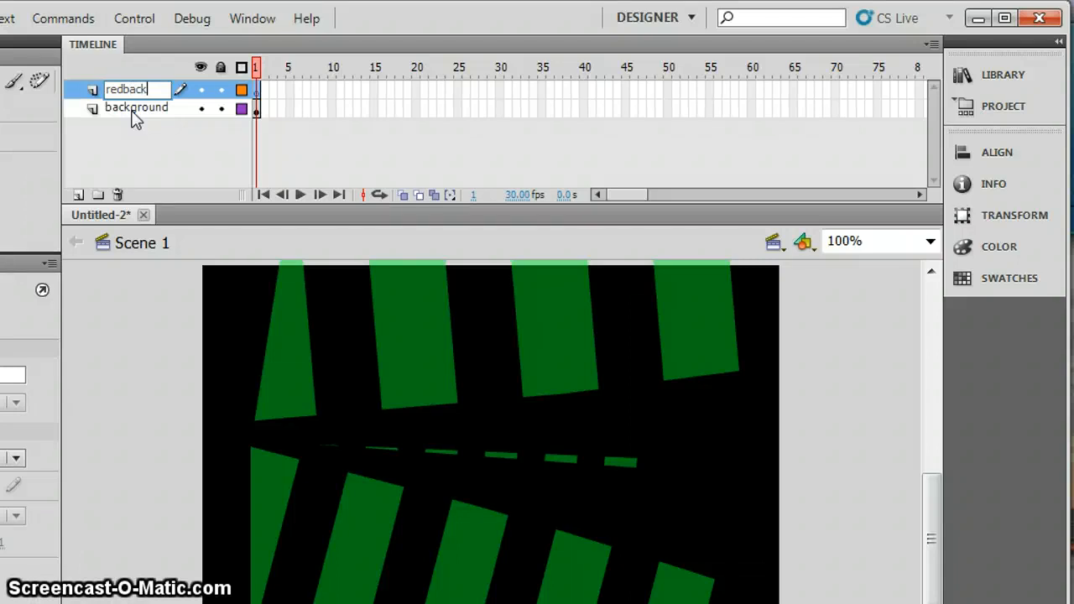
pyautogui.press('Return')
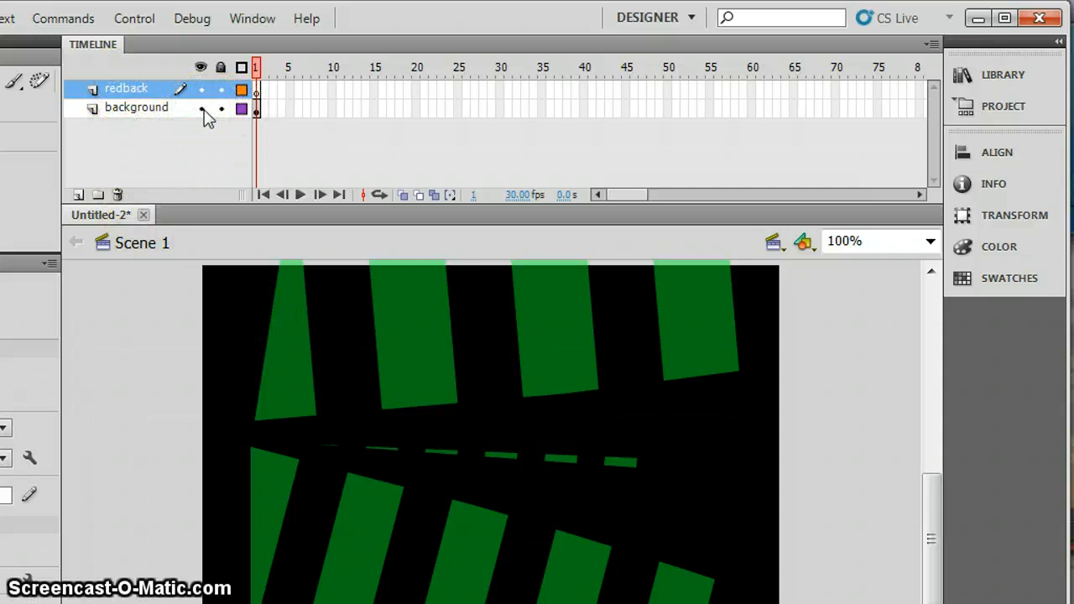
# Move the green background instance off the stage beyond its right edge, and make the redback layer active.
pyautogui.click(130, 115)
pyautogui.moveTo(547, 361); pyautogui.dragTo(914, 417)
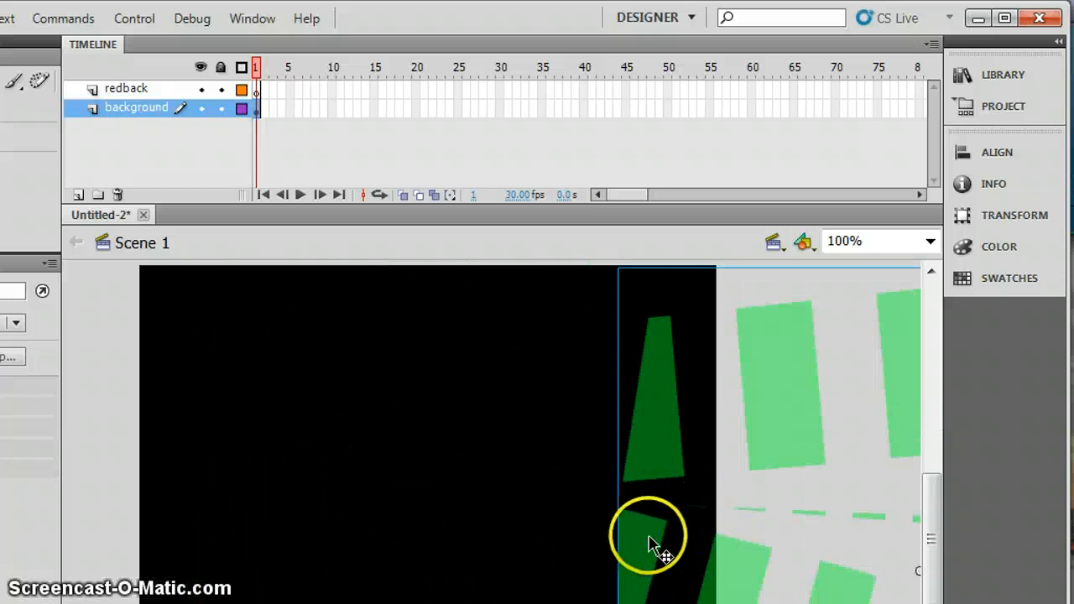
pyautogui.moveTo(649, 538); pyautogui.dragTo(648, 538)
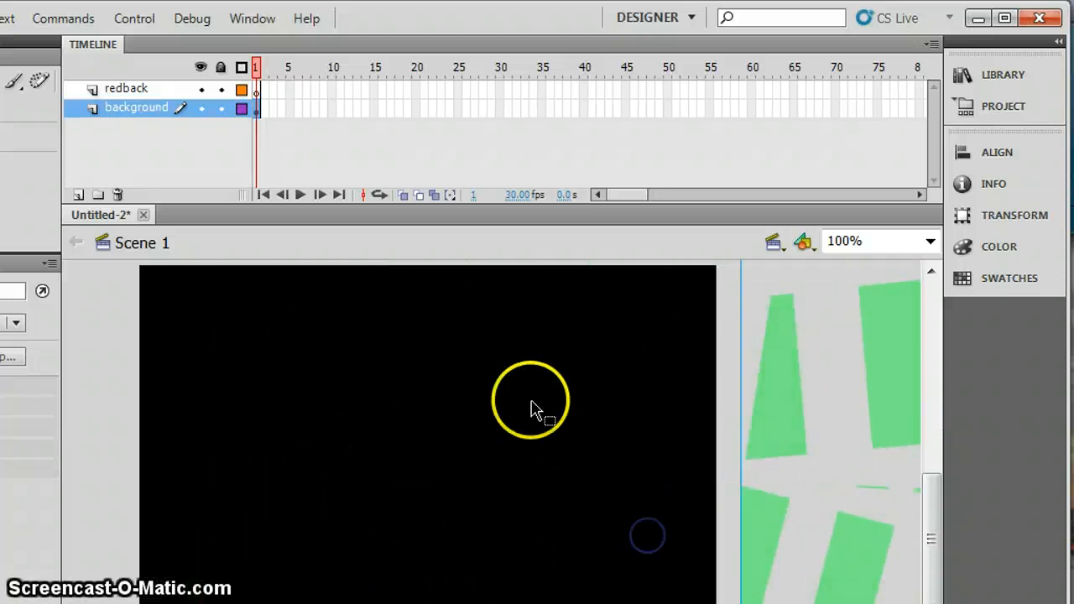
pyautogui.click(134, 89)
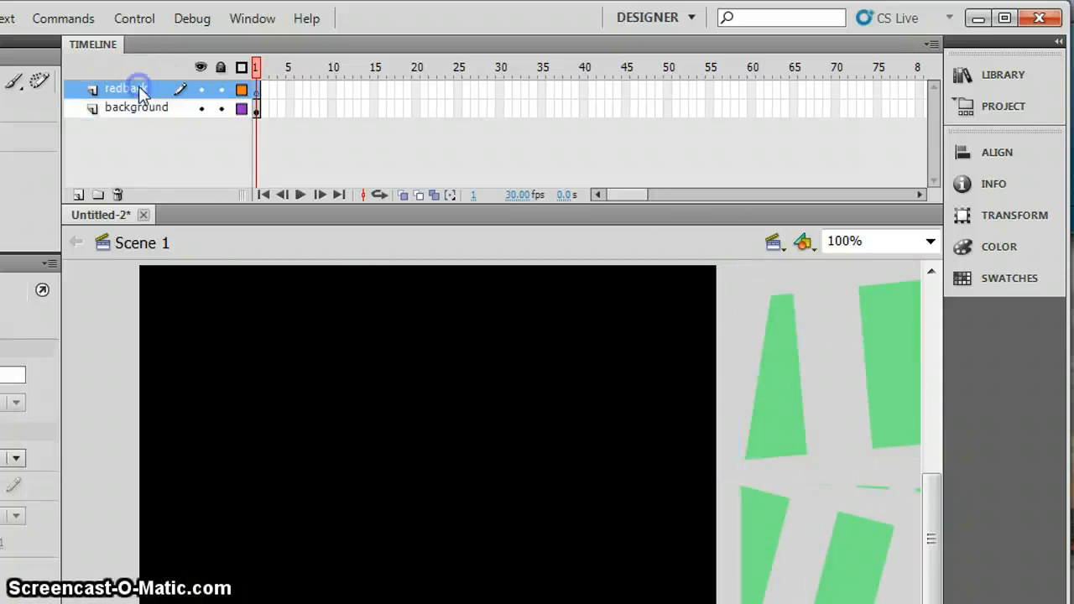
# Place an instance of the rBackGround symbol on the stage in the redback layer and test the movie.
pyautogui.click(990, 74)
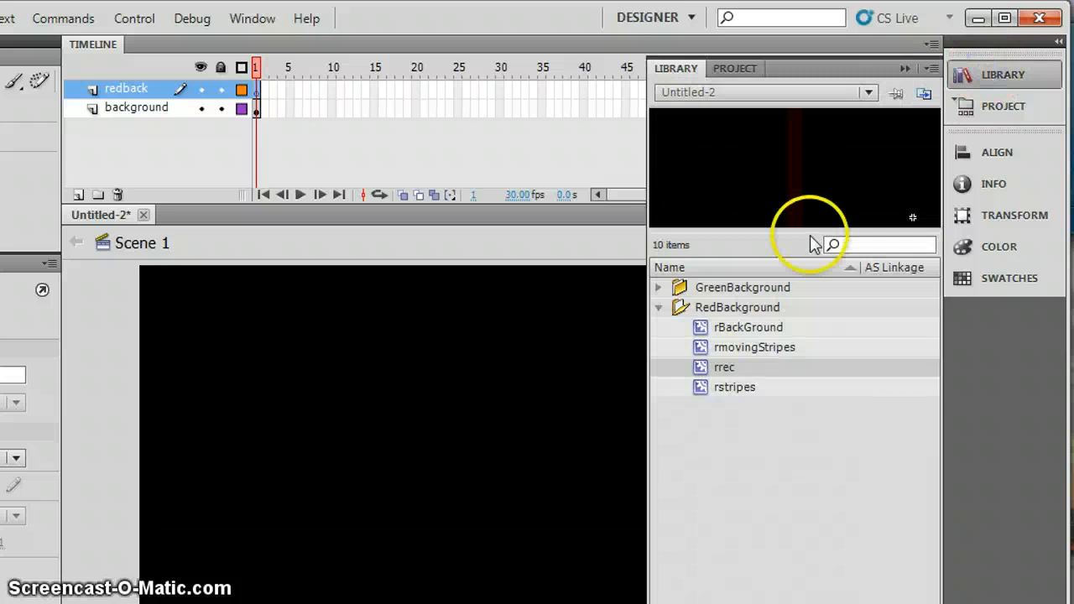
pyautogui.click(733, 329)
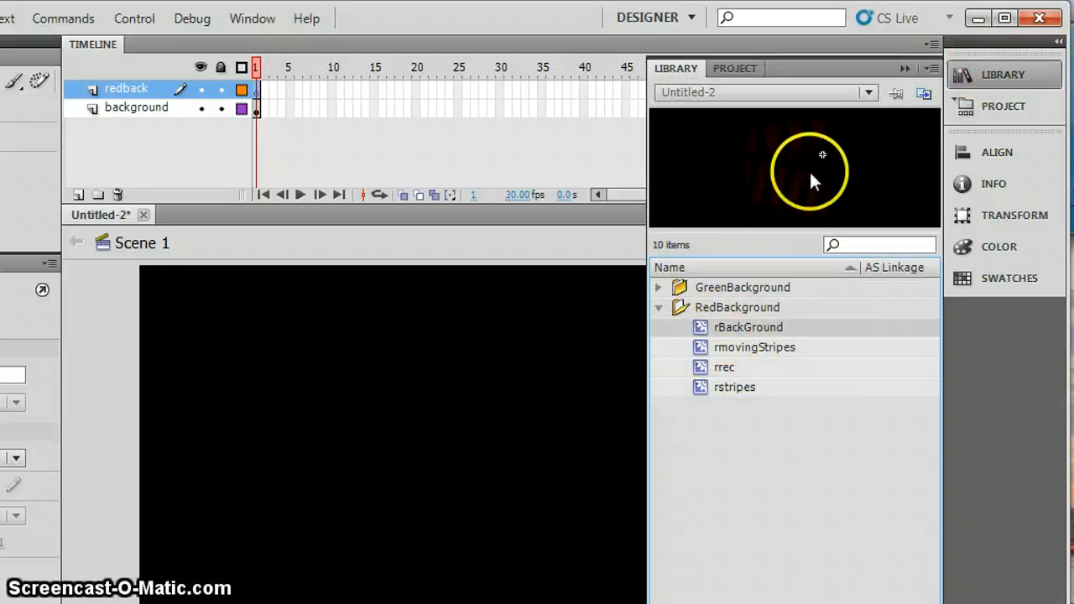
pyautogui.moveTo(812, 182); pyautogui.dragTo(811, 172)
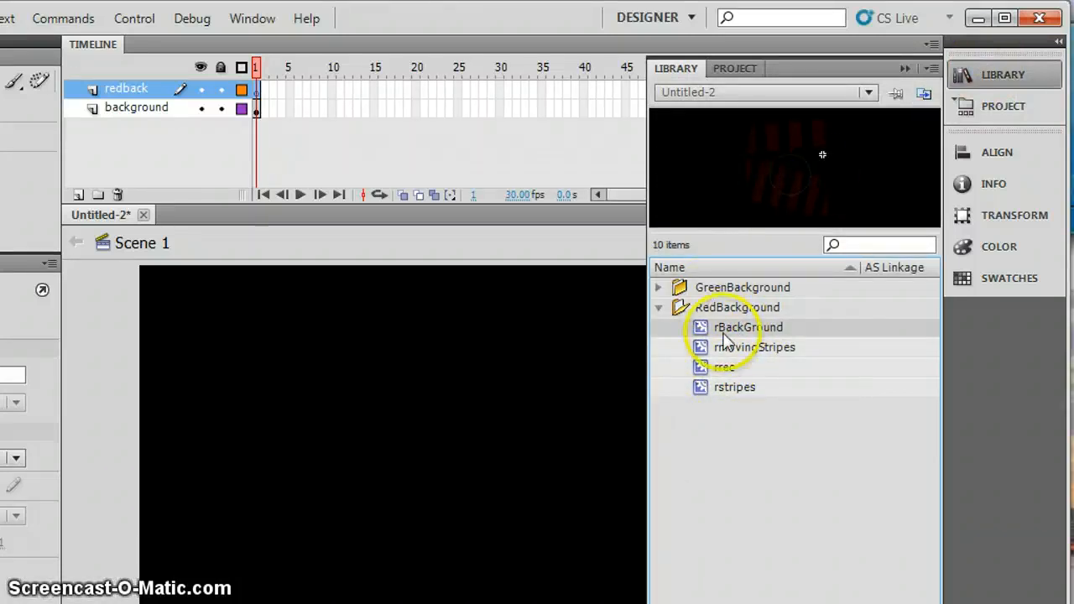
pyautogui.moveTo(591, 367); pyautogui.dragTo(412, 470)
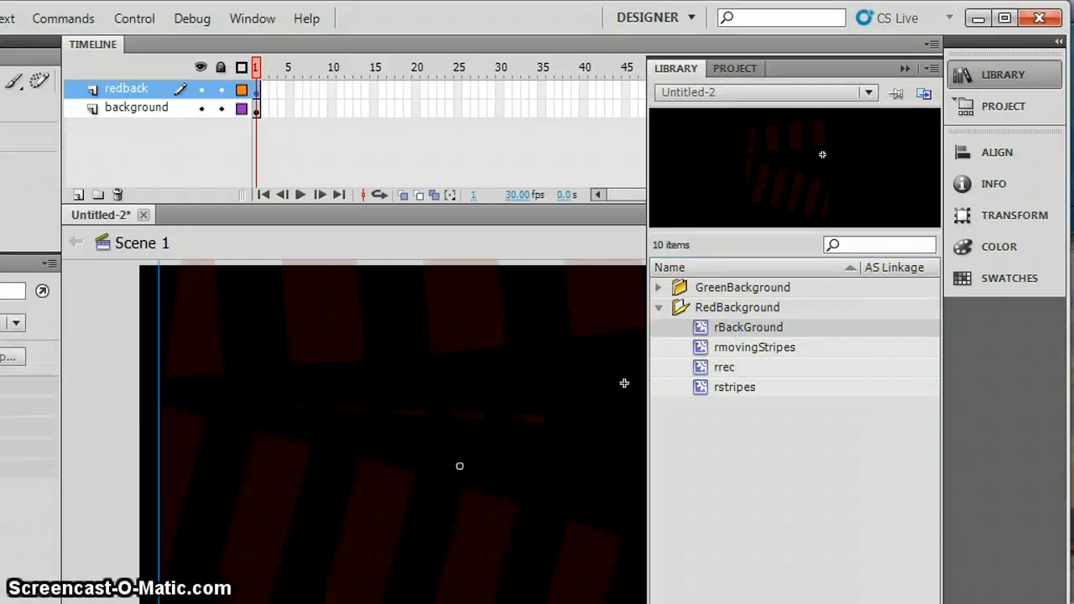
pyautogui.hotkey('ctrl', 'Return')
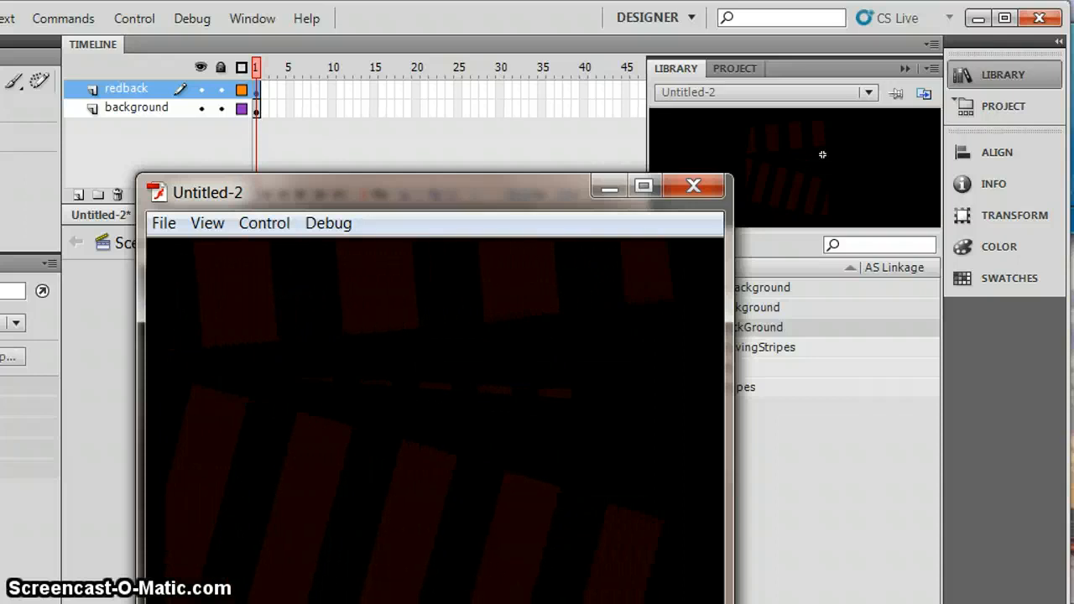
pyautogui.click(702, 188)
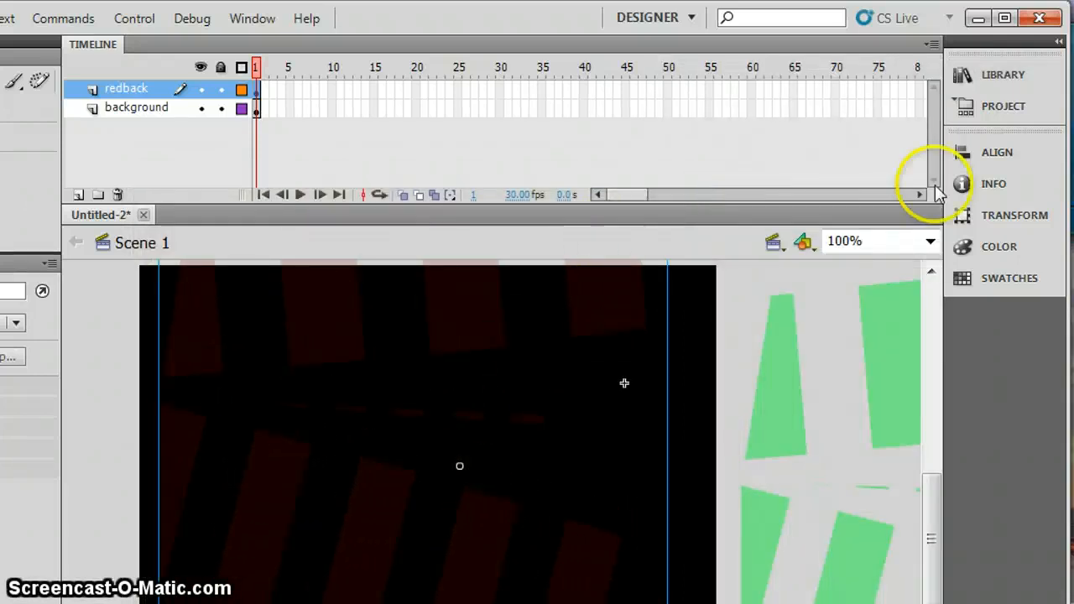
# Examine the previews of the rBackGround, rmovingStripes, rstripes and rrec symbols in the RedBackground library folder.
pyautogui.click(998, 84)
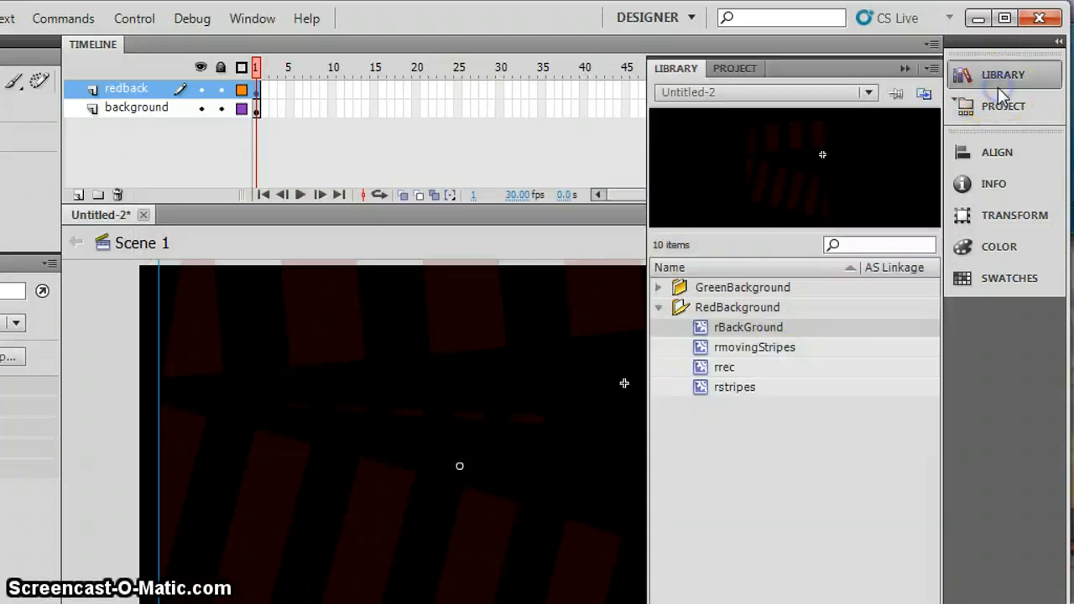
pyautogui.click(733, 349)
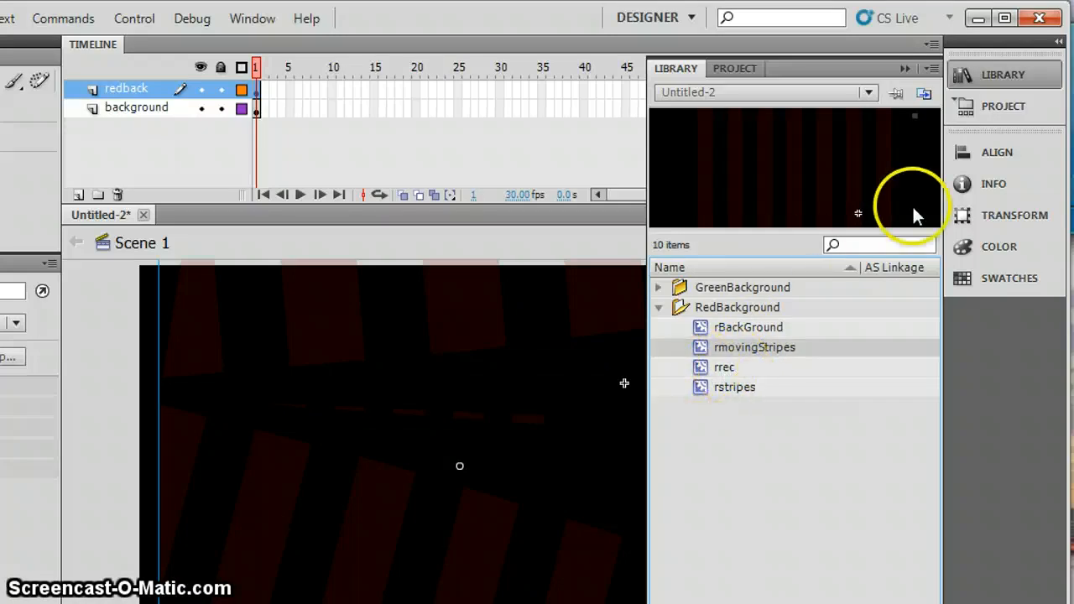
pyautogui.rightClick(728, 387)
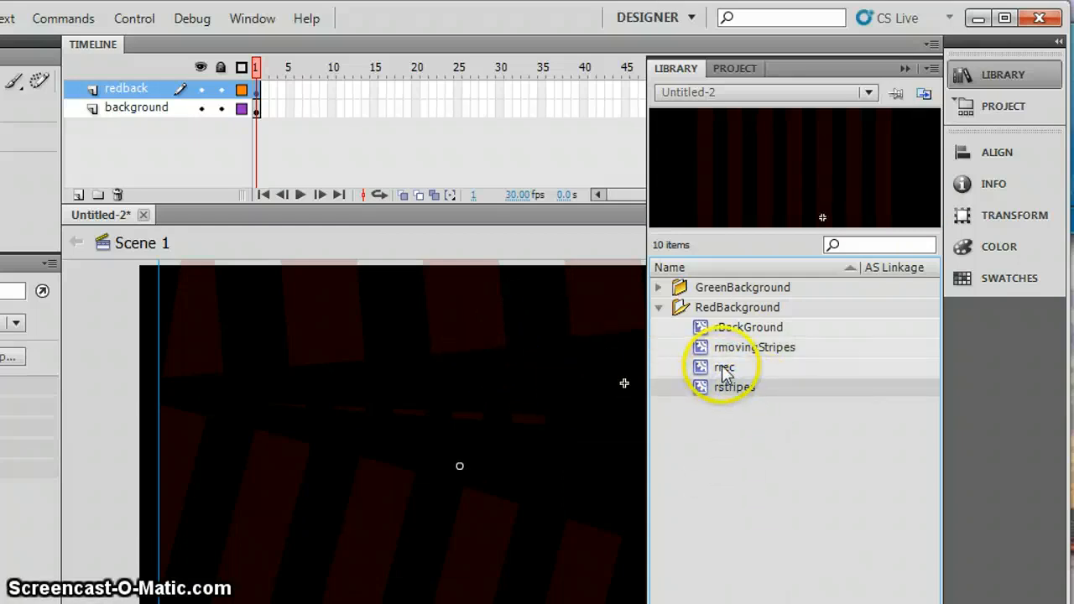
pyautogui.click(723, 369)
pyautogui.click(724, 349)
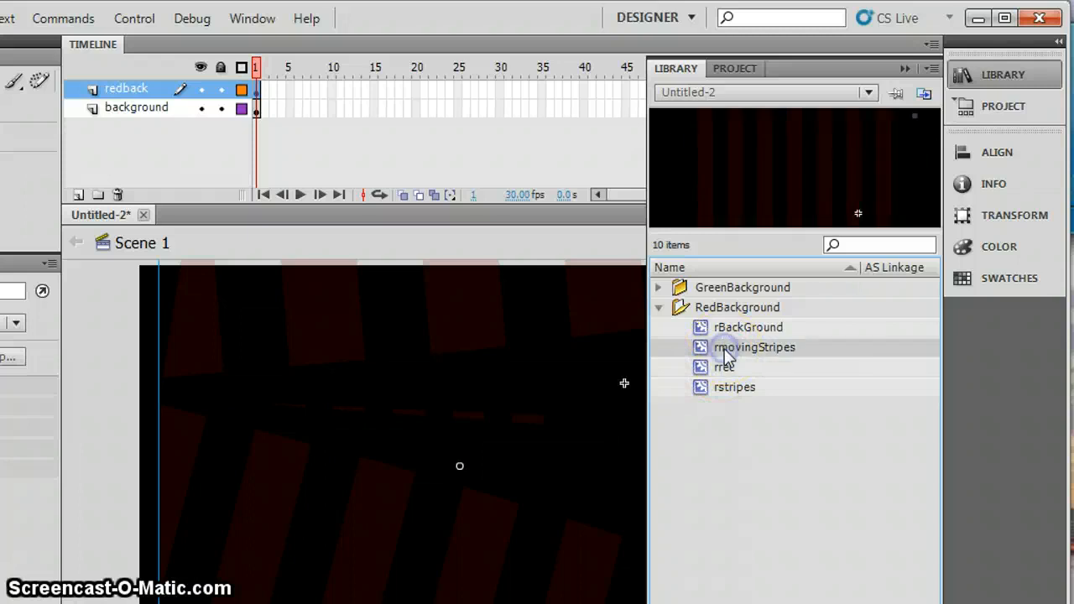
pyautogui.click(726, 328)
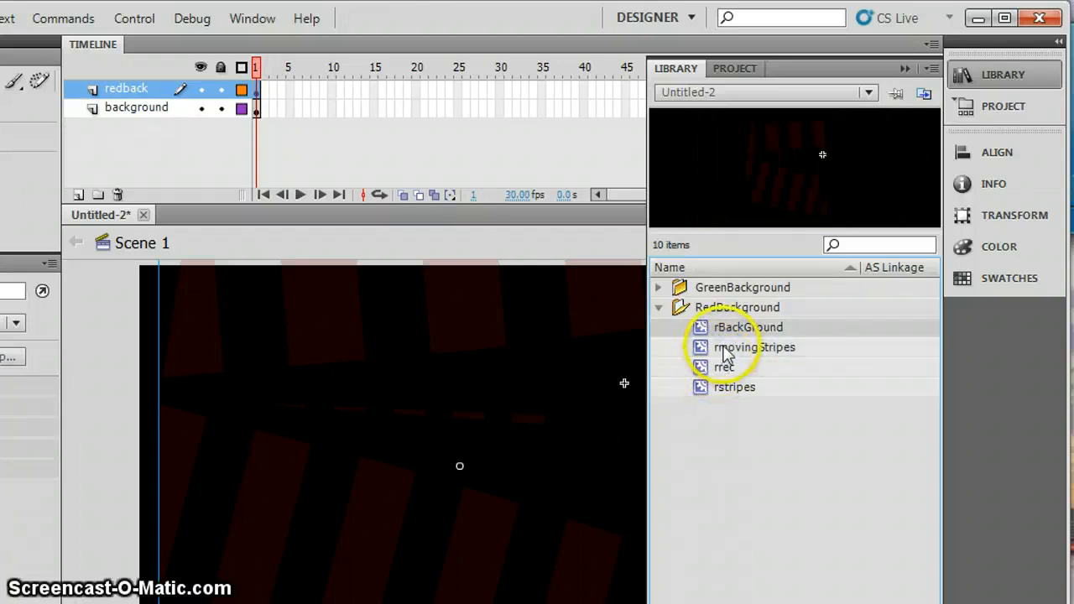
pyautogui.click(724, 351)
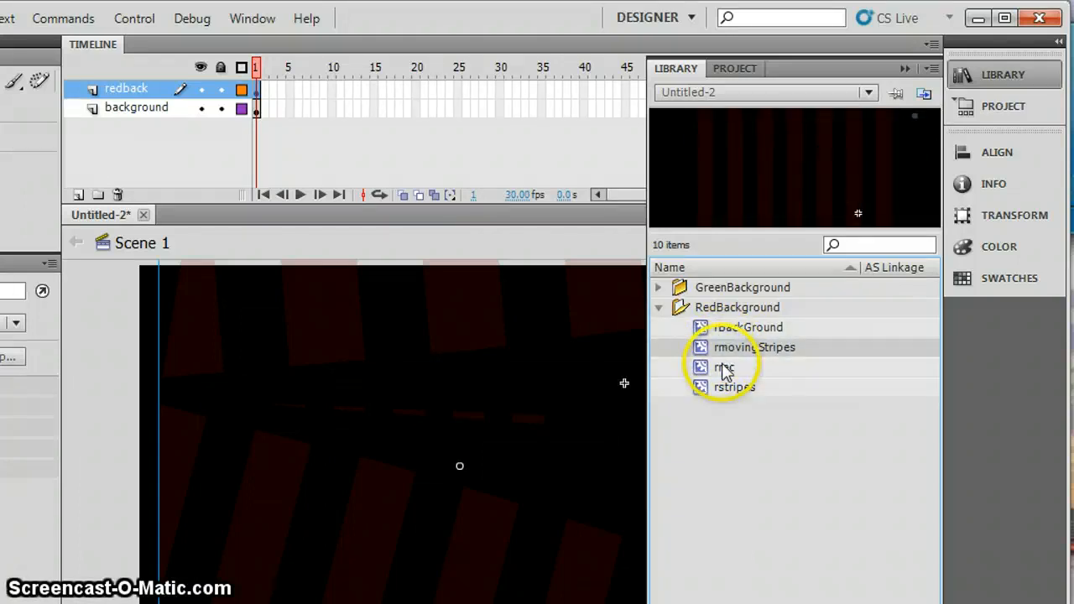
pyautogui.click(724, 369)
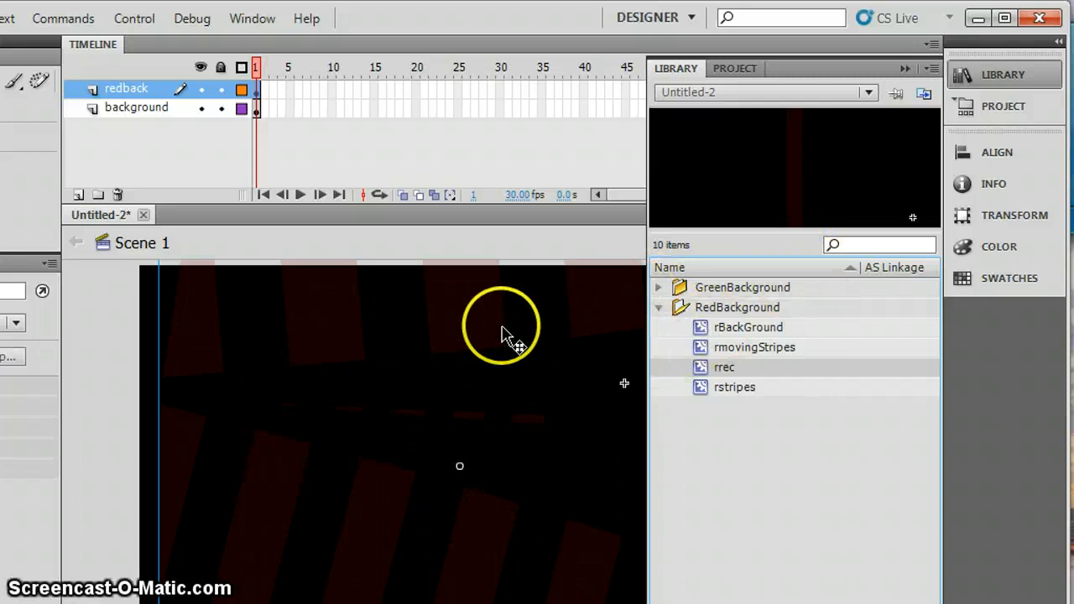
# Review the symbols in the GreenBackground library folder, and collapse both the RedBackground and GreenBackground folders.
pyautogui.click(659, 287)
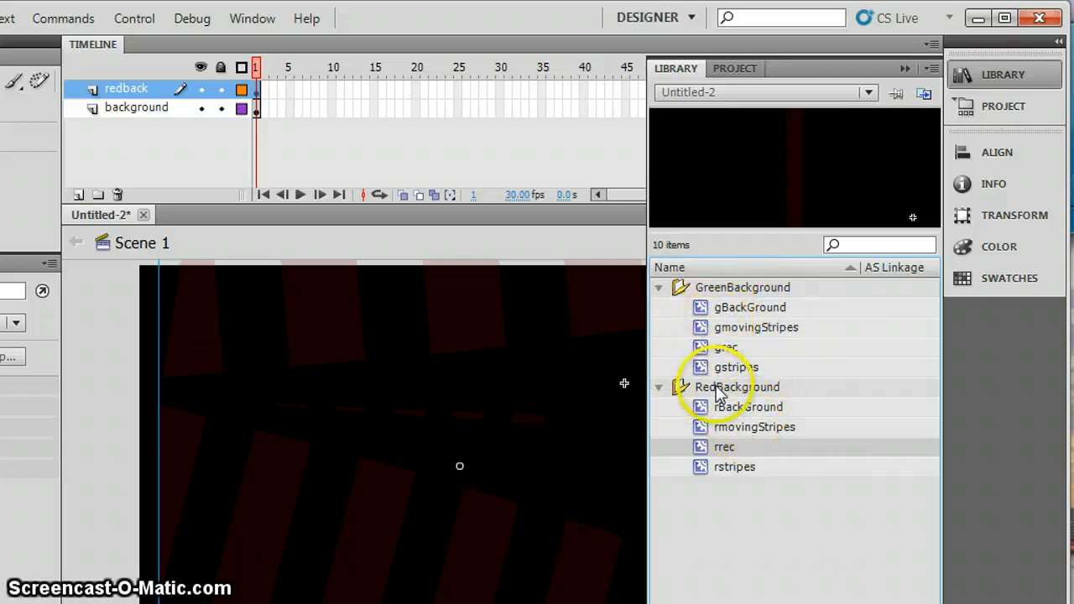
pyautogui.click(659, 388)
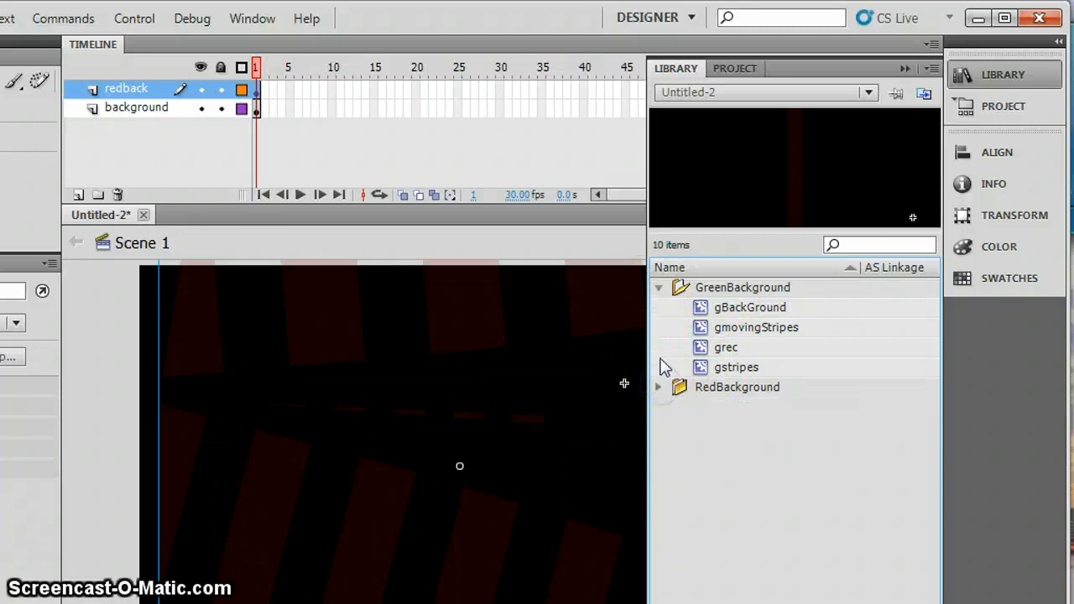
pyautogui.click(659, 288)
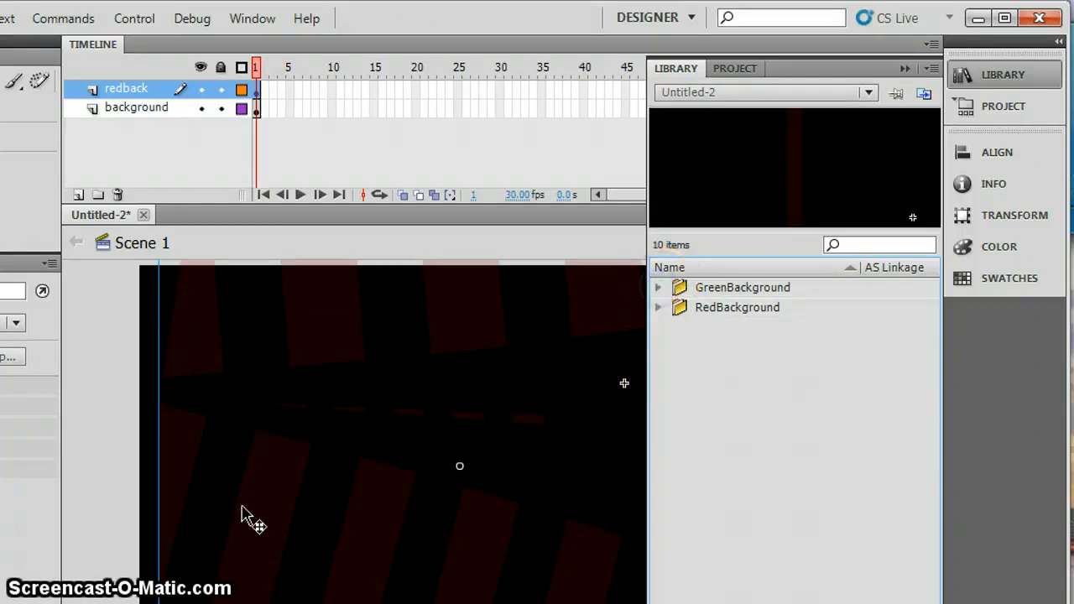